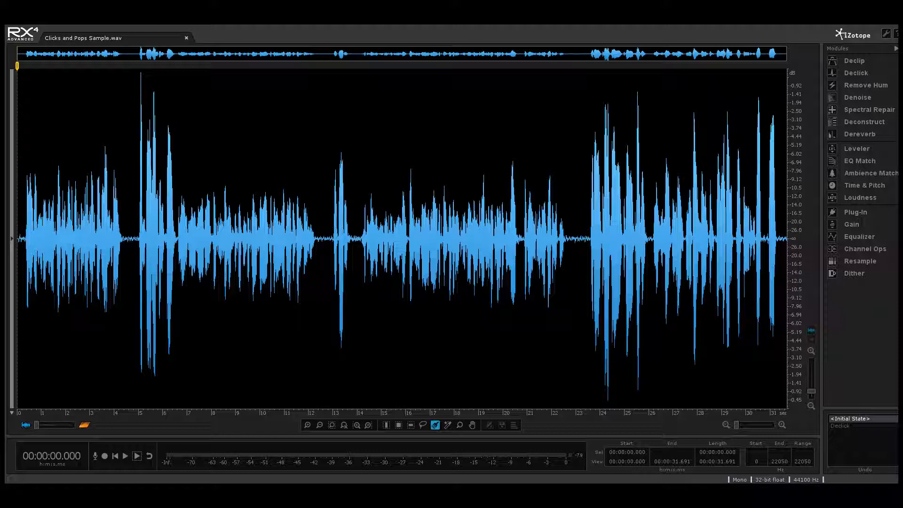
Step: Play the opening seconds of the recording from the start several times to listen for clicks
key("space")
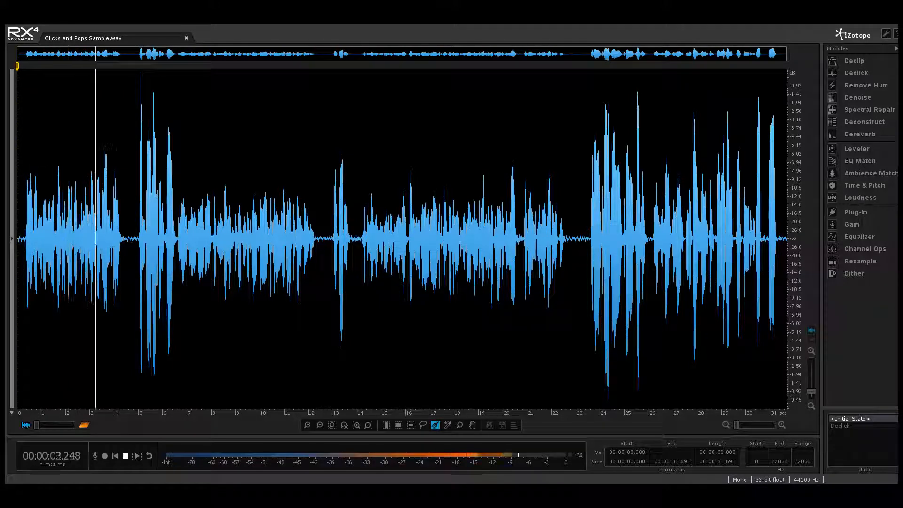
key("space")
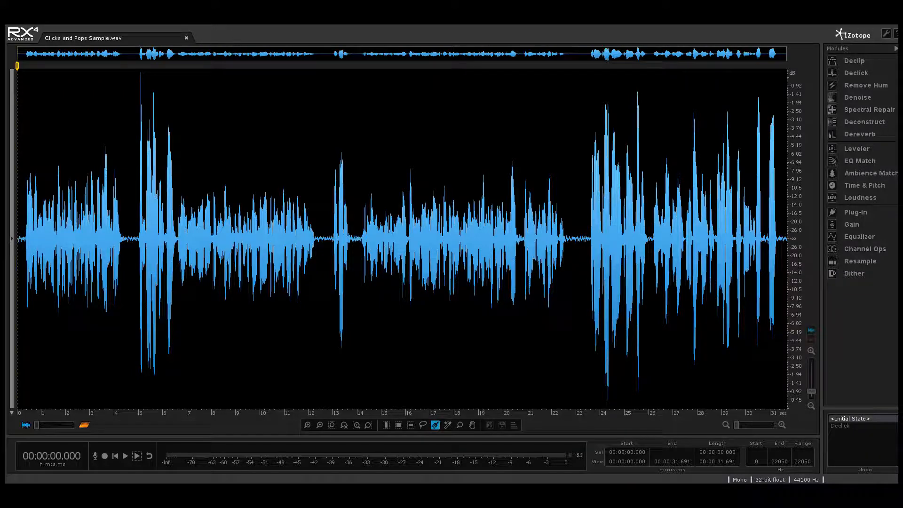
key("space")
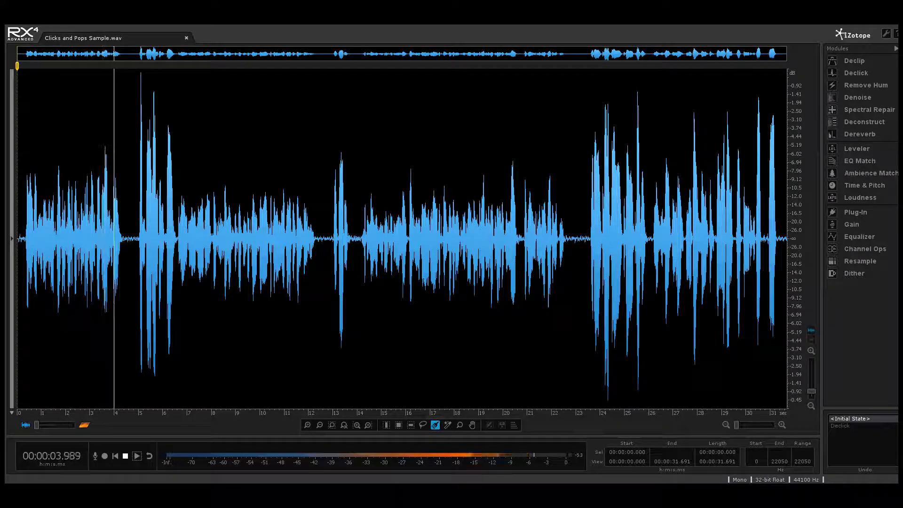
key("space")
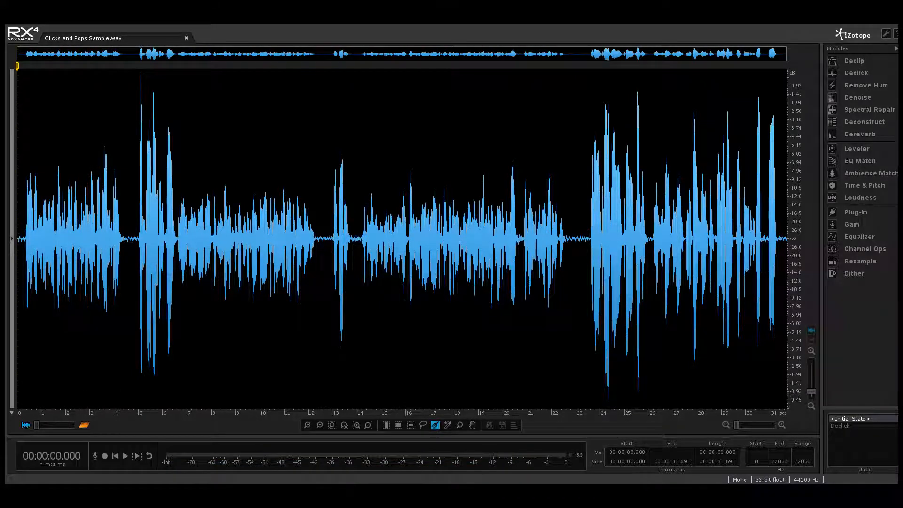
key("space")
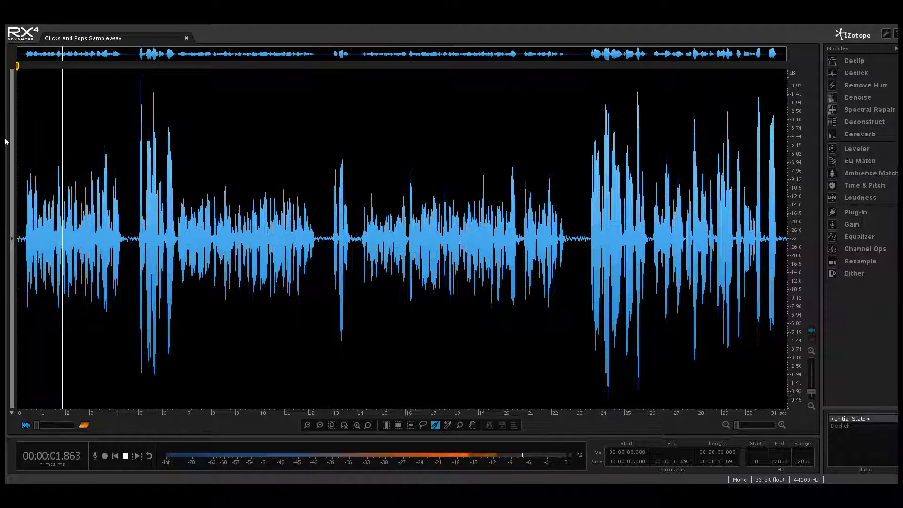
key("space")
Step: Place the playhead at about 1.1 s and play the audio from there
left_click(45, 65)
key("space")
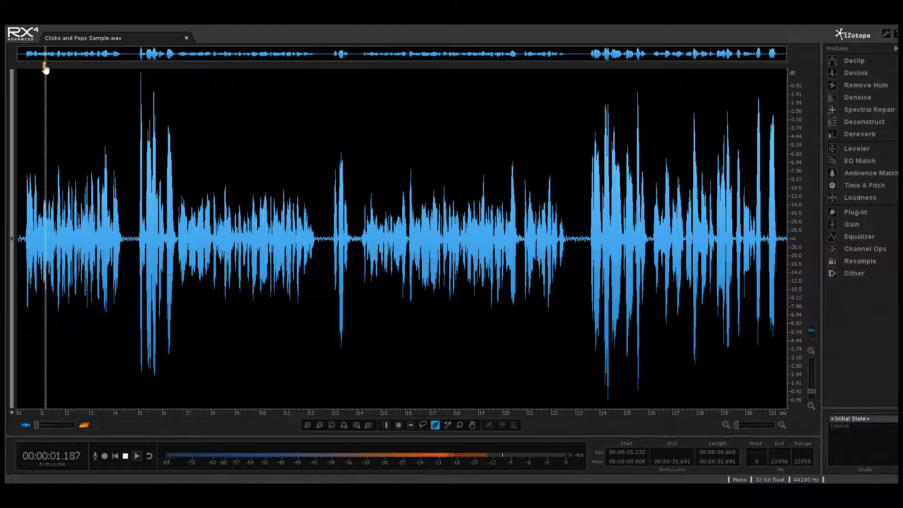
key("space")
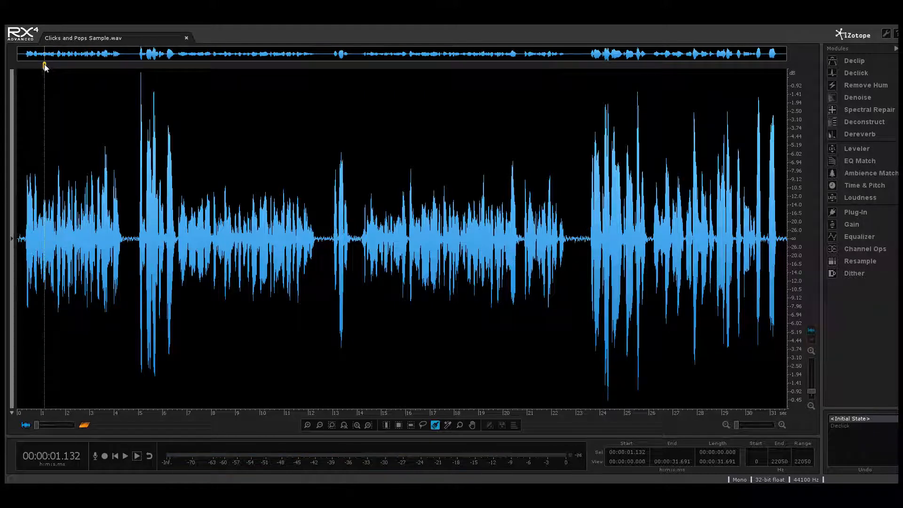
key("space")
key("space")
Step: Move the playhead to about 3.5 s and listen to the passage that follows
left_click_drag(45, 65, 102, 64)
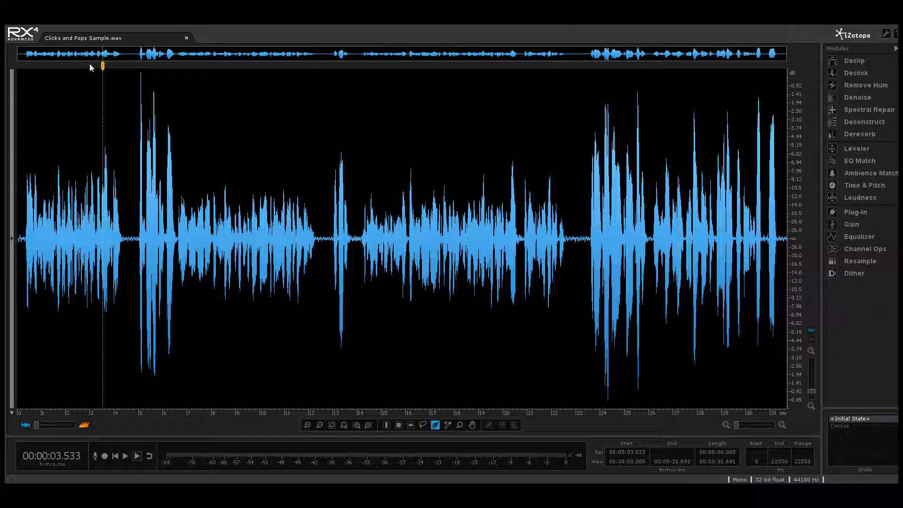
key("space")
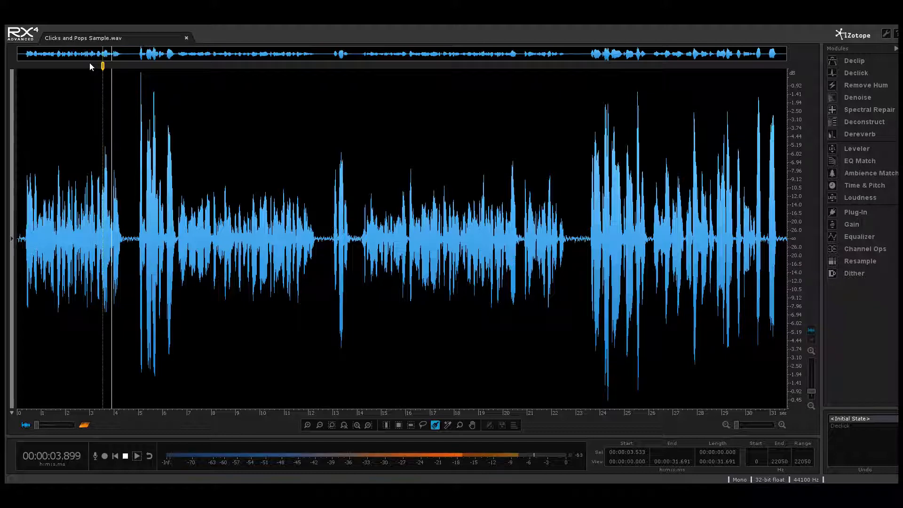
key("space")
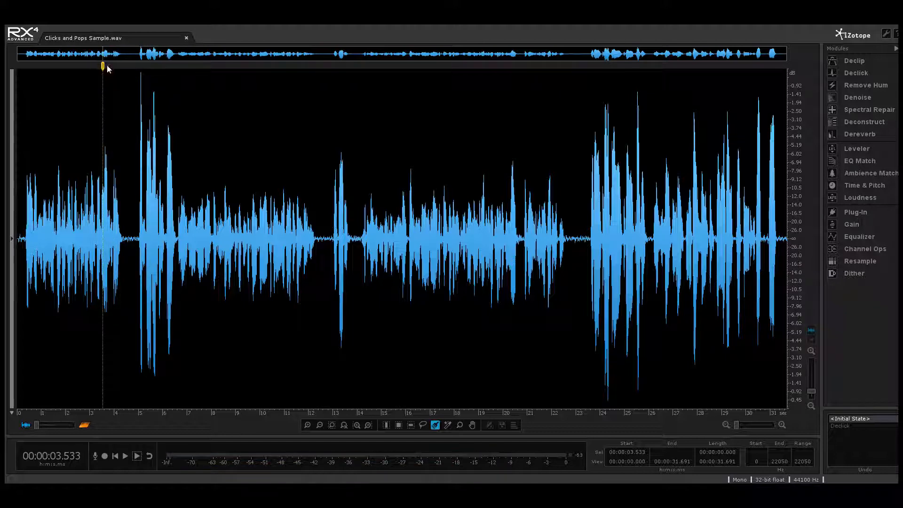
Step: Place the playhead at about 4.0 s and play the end of the first phrase repeatedly
left_click(107, 66)
left_click(114, 67)
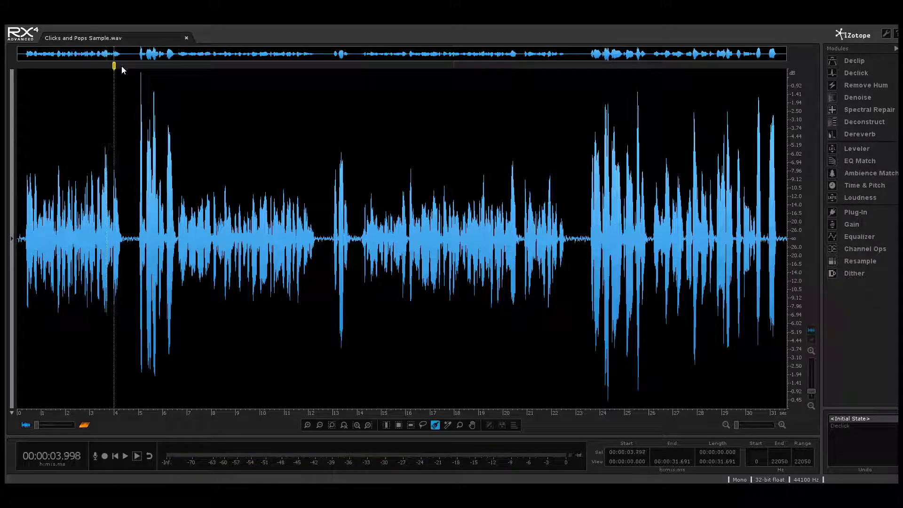
key("space")
key("space")
key("space")
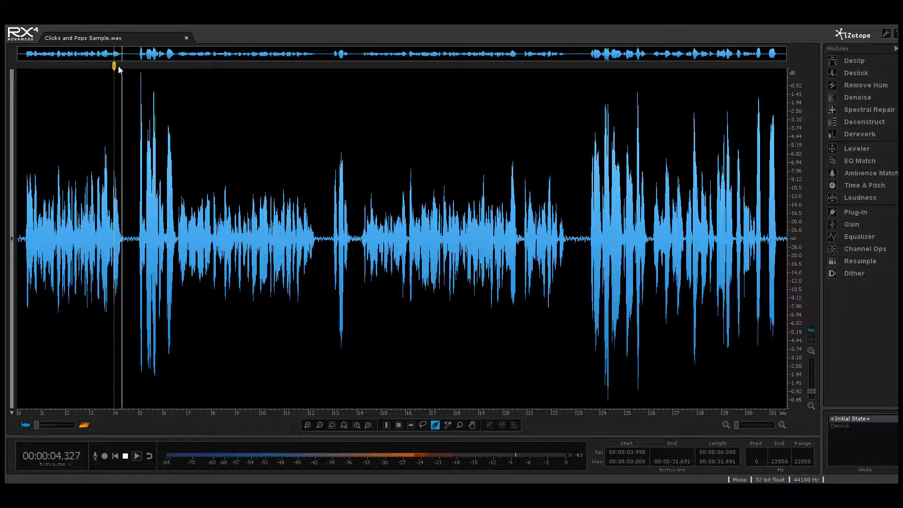
key("space")
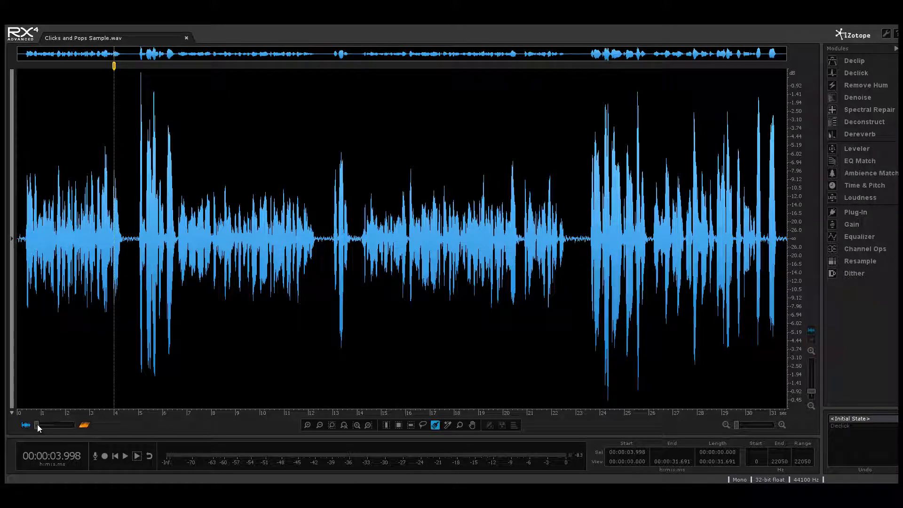
Step: Set the waveform/spectrogram opacity to about the middle so the waveform overlays the spectrogram
left_click_drag(38, 425, 67, 424)
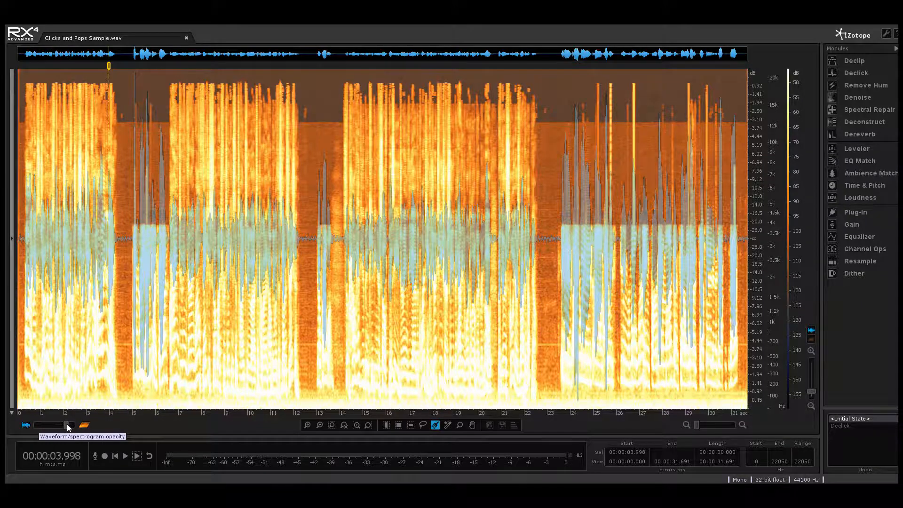
left_click_drag(67, 426, 32, 420)
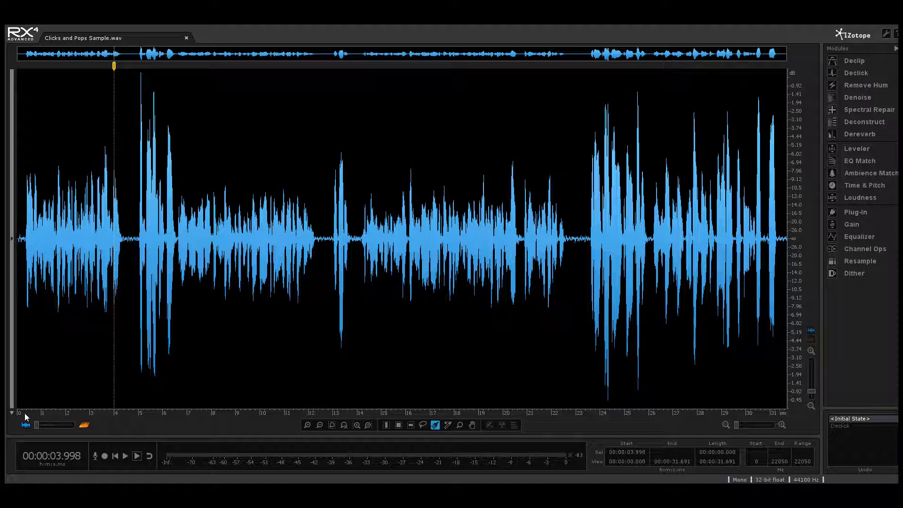
left_click_drag(36, 425, 54, 426)
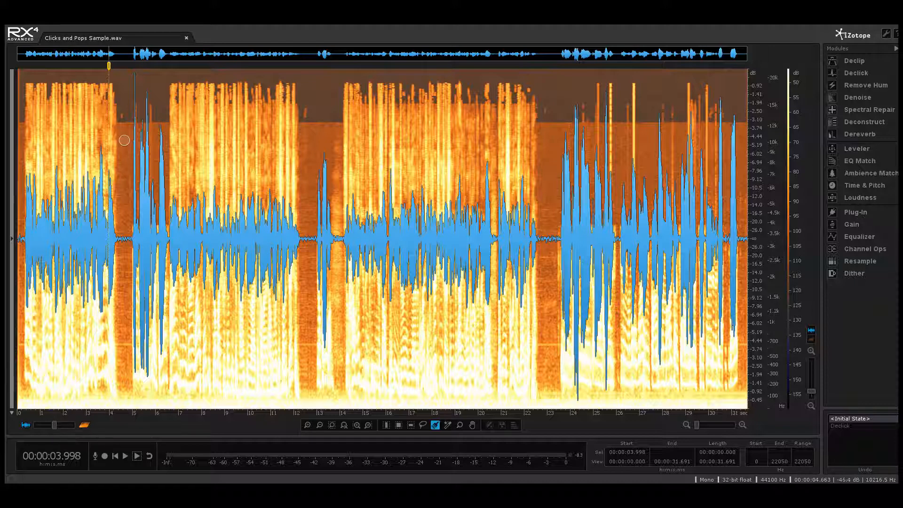
Step: Place the playhead at about 3.72 s and audition the close-up stretch between about 3.65 and 4.28 s
left_click(102, 67)
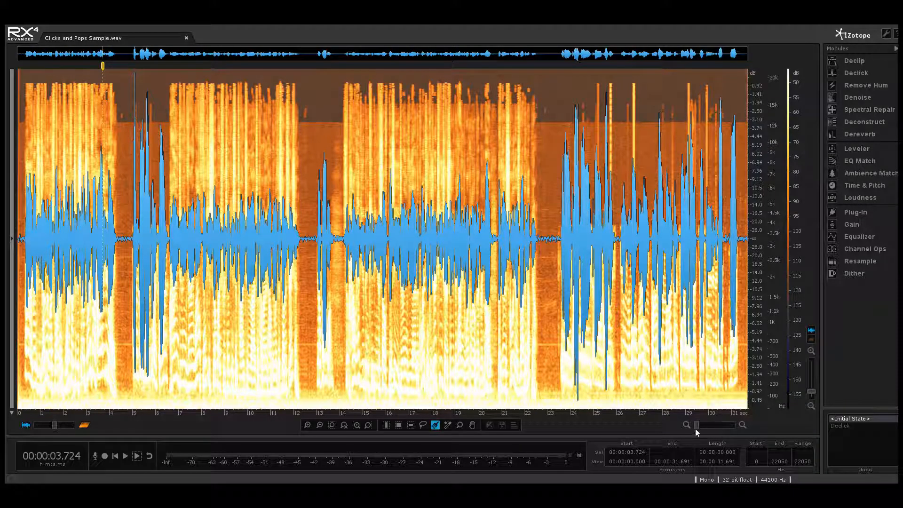
left_click_drag(695, 427, 708, 427)
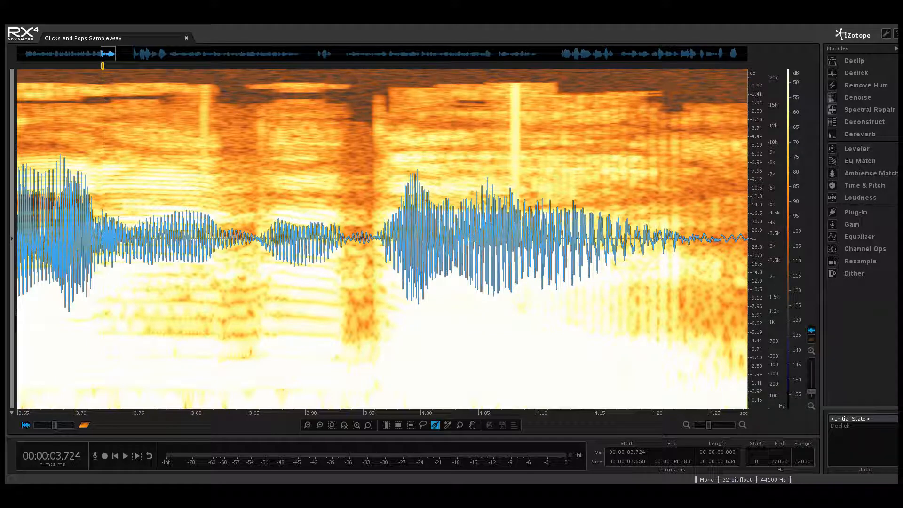
key("space")
key("space")
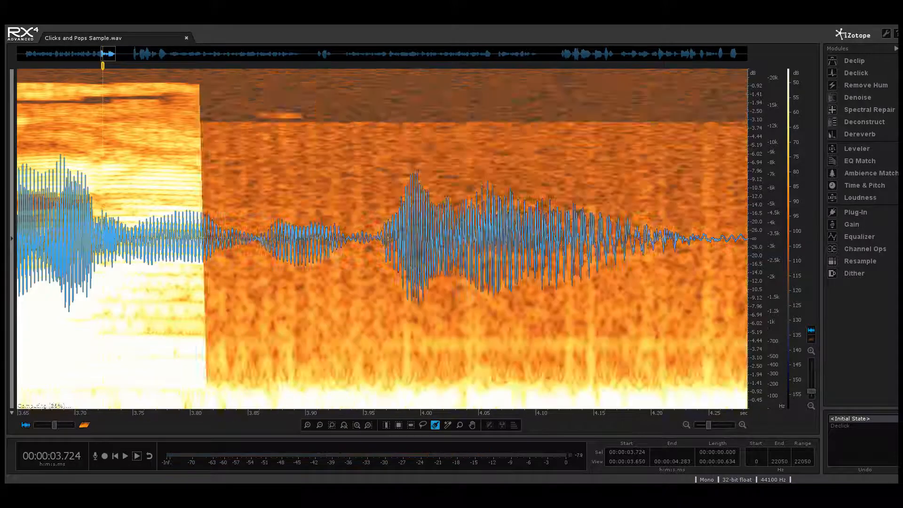
key("space")
key("space")
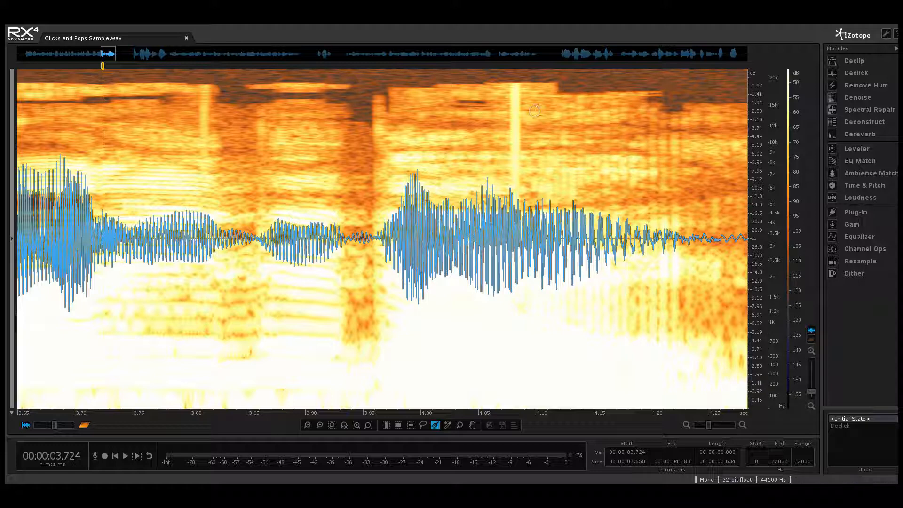
Step: Open the Denoise module and brush-select the bright vertical click at about 4.08 s, from about 1.4 to 19 kHz
left_click(854, 99)
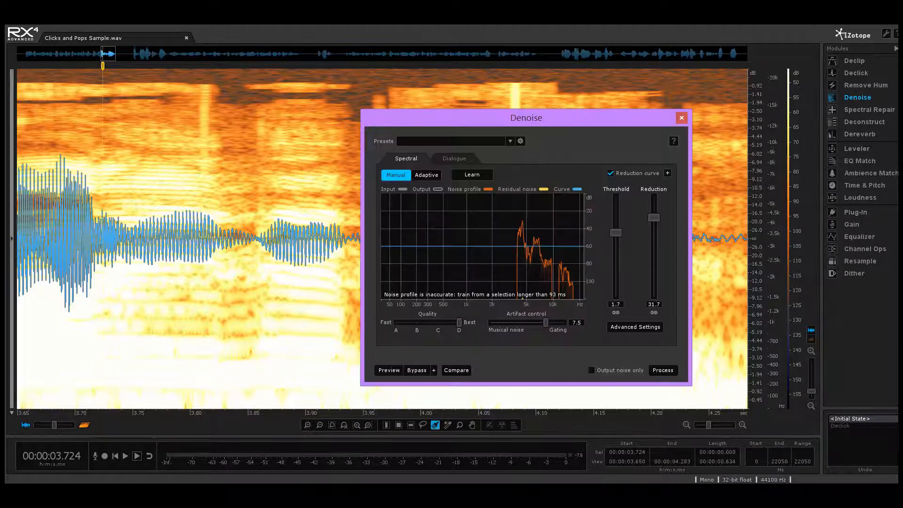
left_click_drag(574, 123, 362, 112)
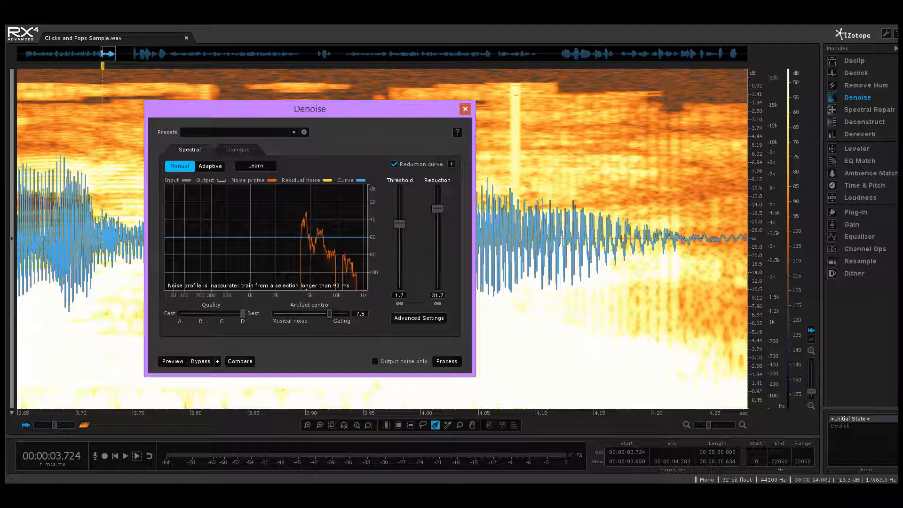
left_click_drag(537, 91, 543, 93)
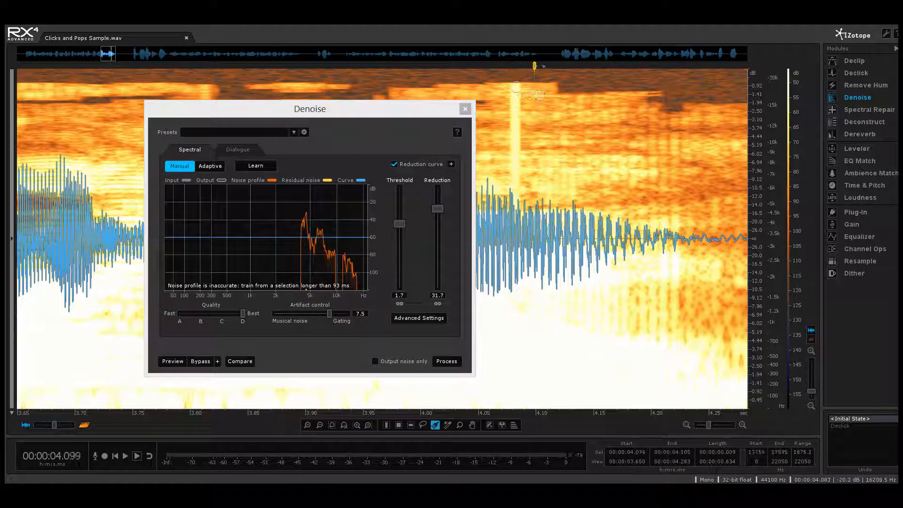
left_click(514, 88)
left_click_drag(515, 88, 514, 275)
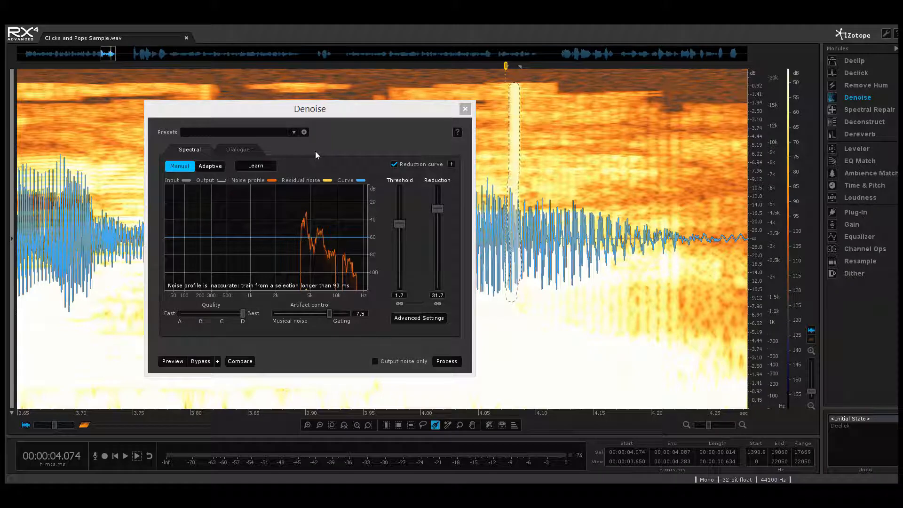
Step: Learn a Denoise noise profile from the selected click, then close the module without processing
left_click(257, 168)
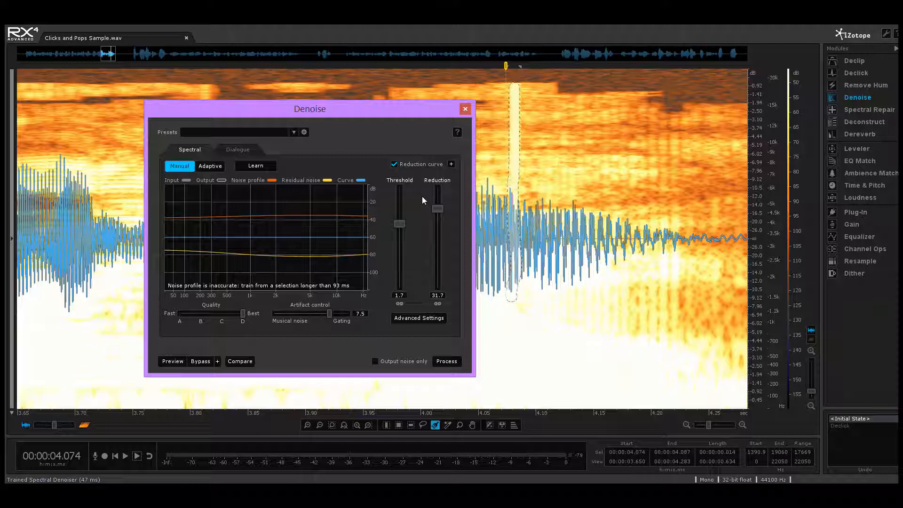
left_click(466, 109)
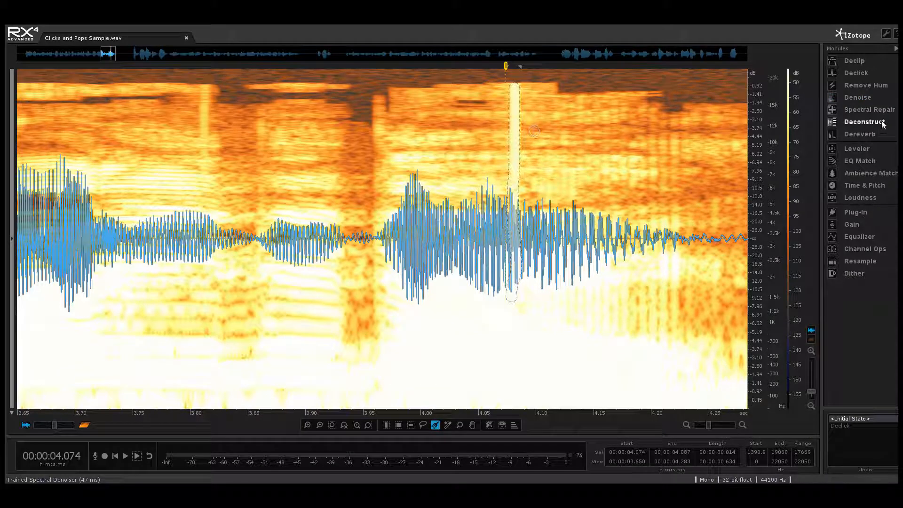
Step: Open the Declick module beside the selected click and keep Click as the click type
left_click(868, 76)
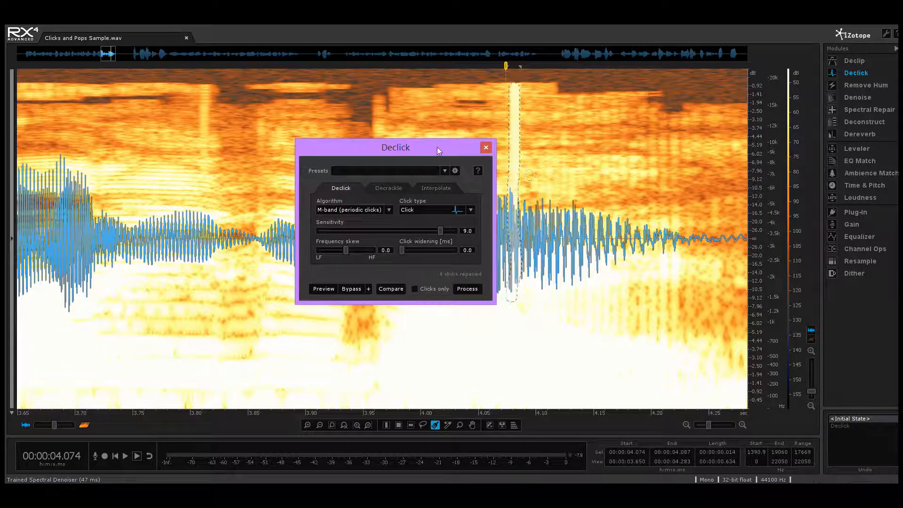
left_click_drag(437, 147, 325, 296)
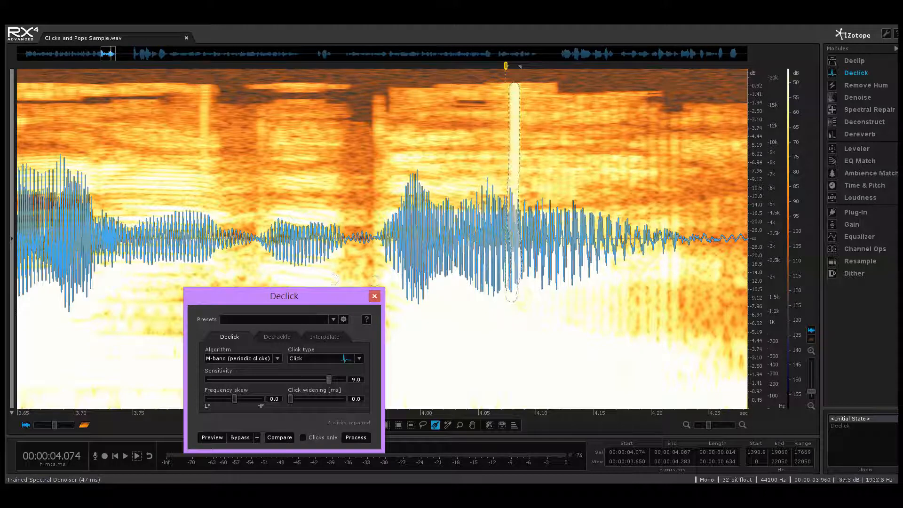
left_click_drag(291, 301, 263, 149)
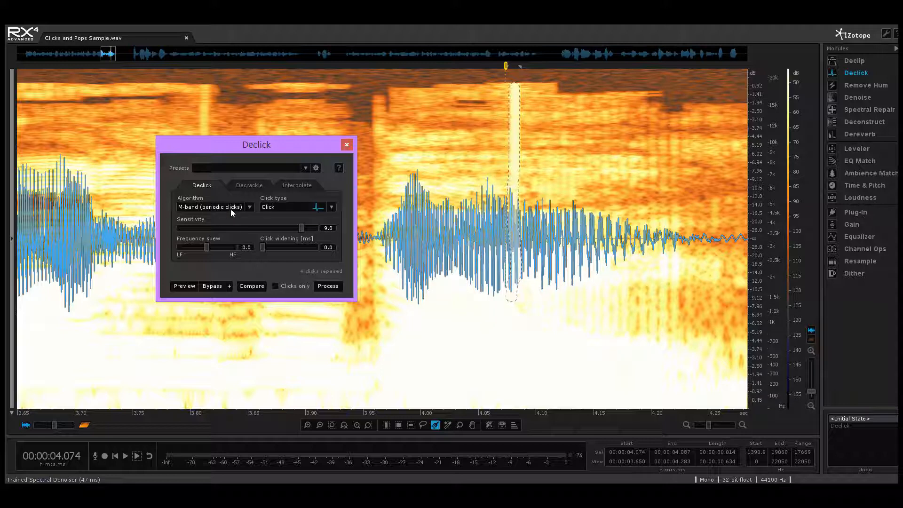
left_click(331, 208)
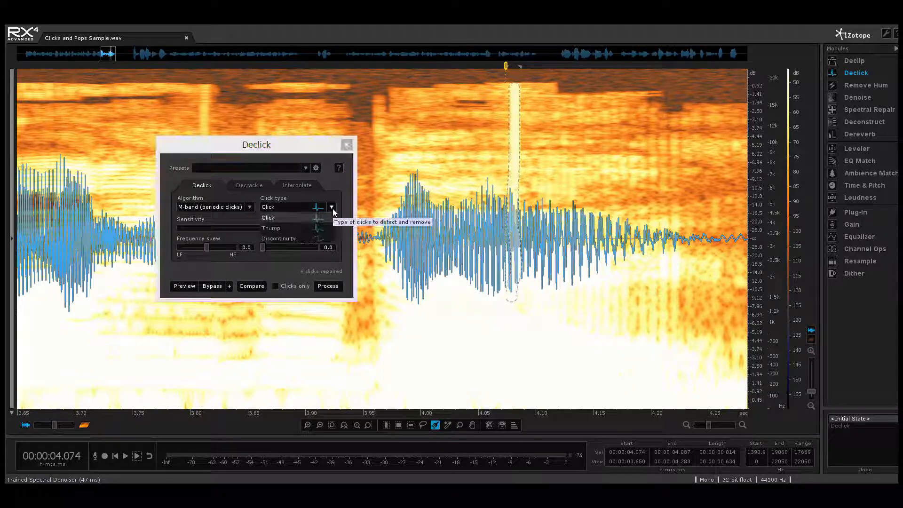
left_click(235, 219)
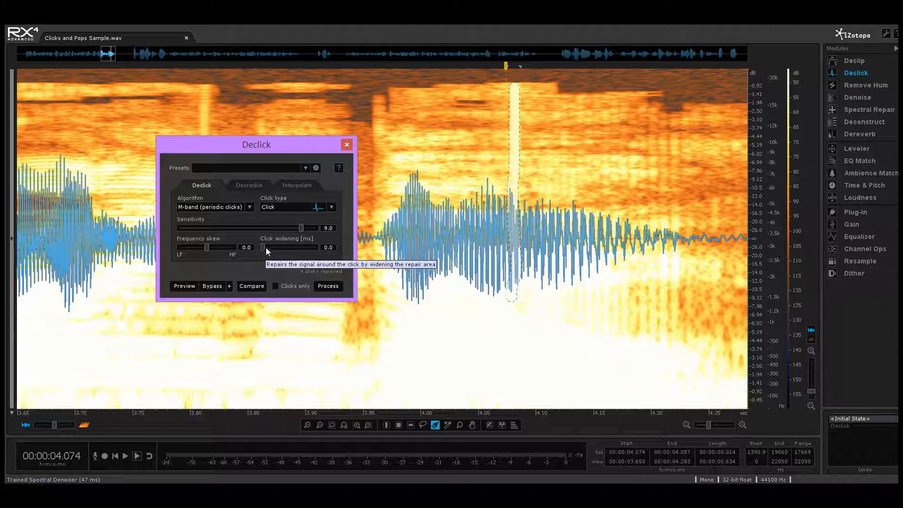
Step: Preview the Declick repair twice with the M-band (periodic clicks) algorithm and sensitivity 9.0
left_click(182, 286)
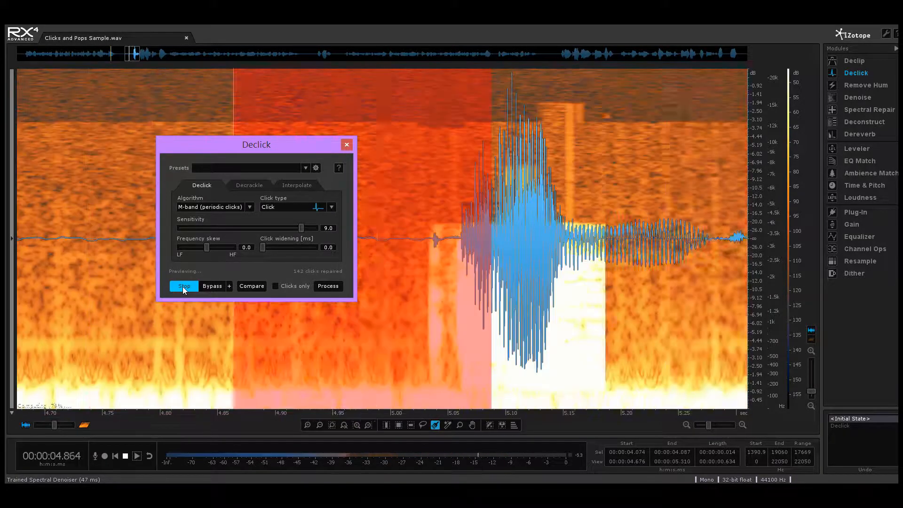
left_click(182, 287)
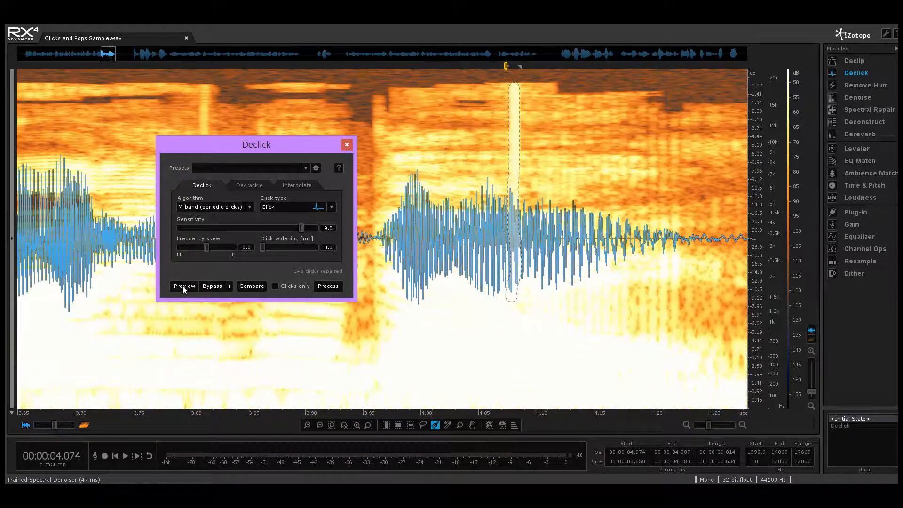
left_click(182, 286)
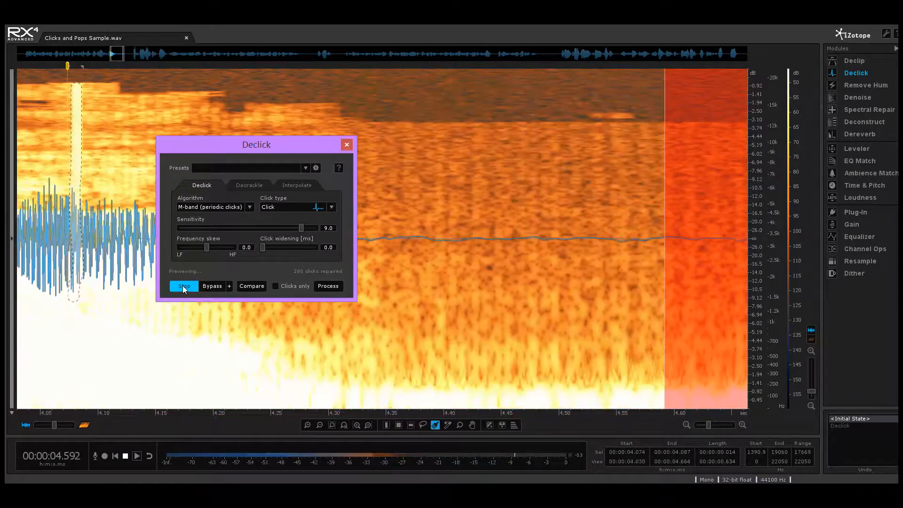
left_click(182, 286)
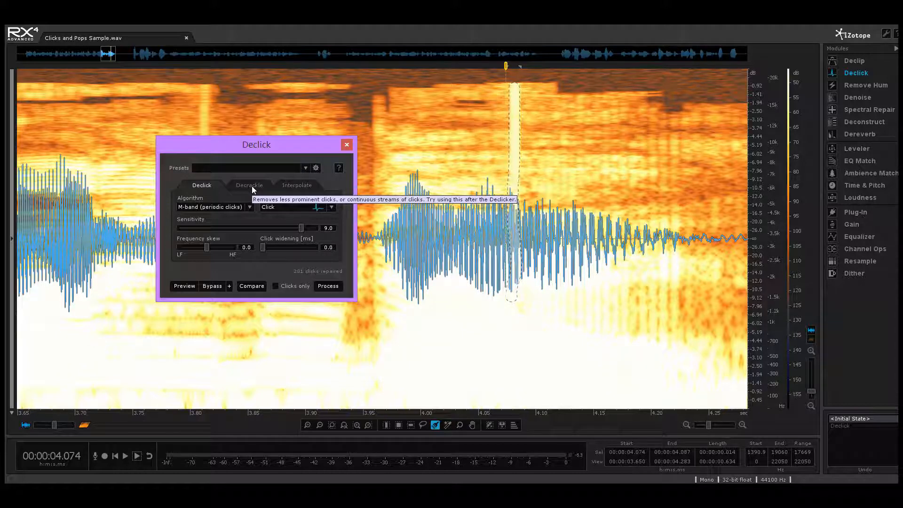
Step: Process the selected click at about 4.08 s with Declick, choosing to continue despite the short selection
left_click(328, 287)
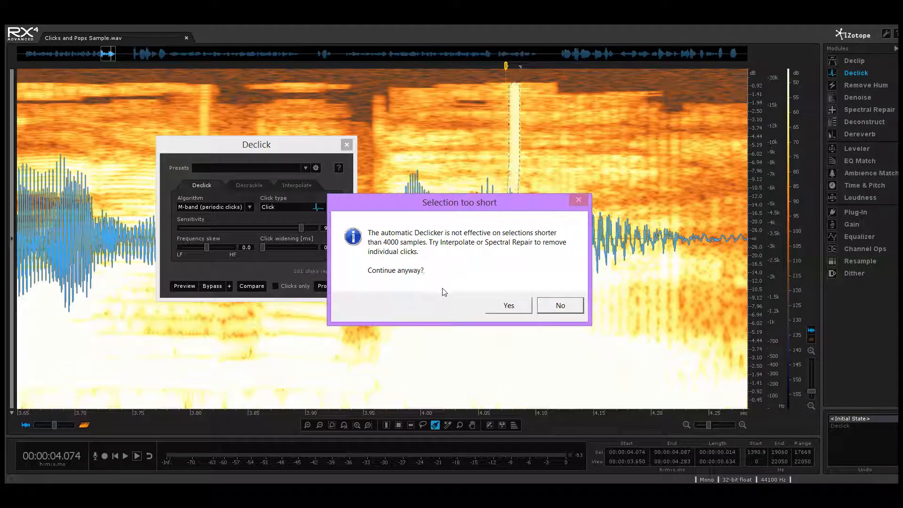
left_click(517, 307)
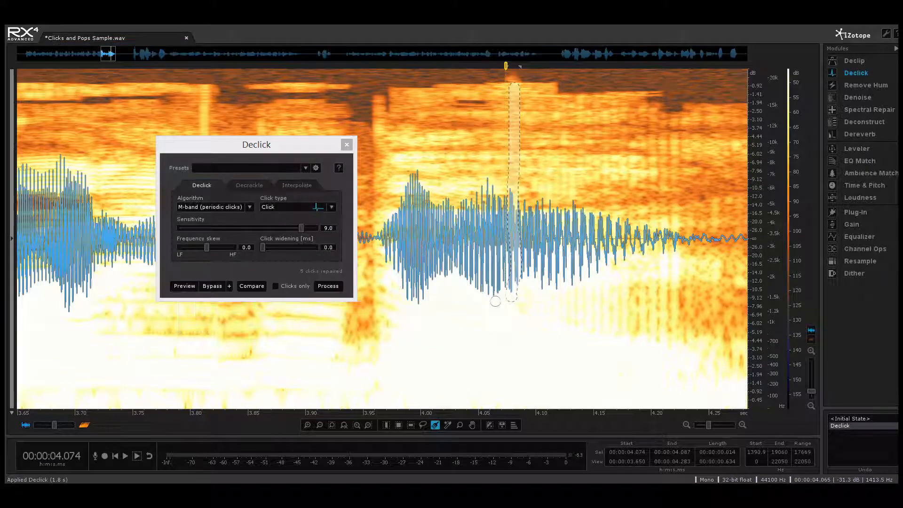
Step: Play back the repaired audio from about 3.97 s several times, then close the Declick module
left_click(349, 69)
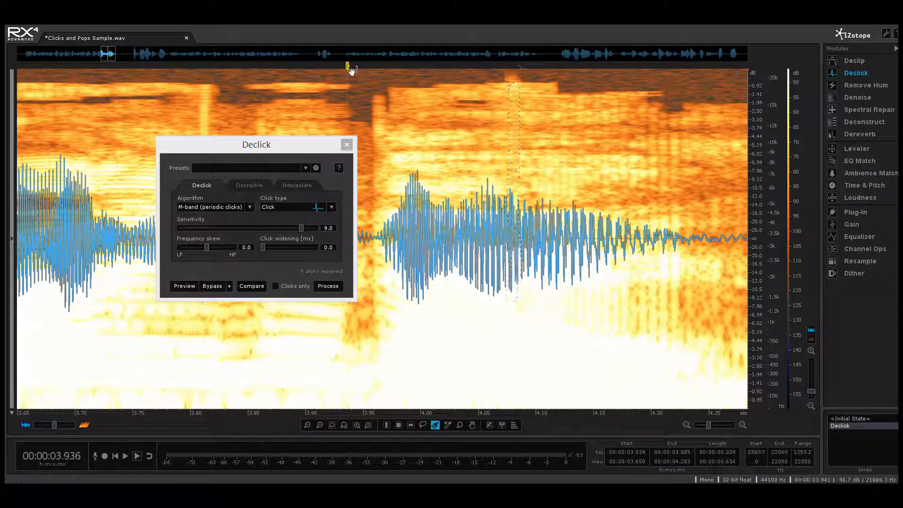
left_click(382, 67)
key("space")
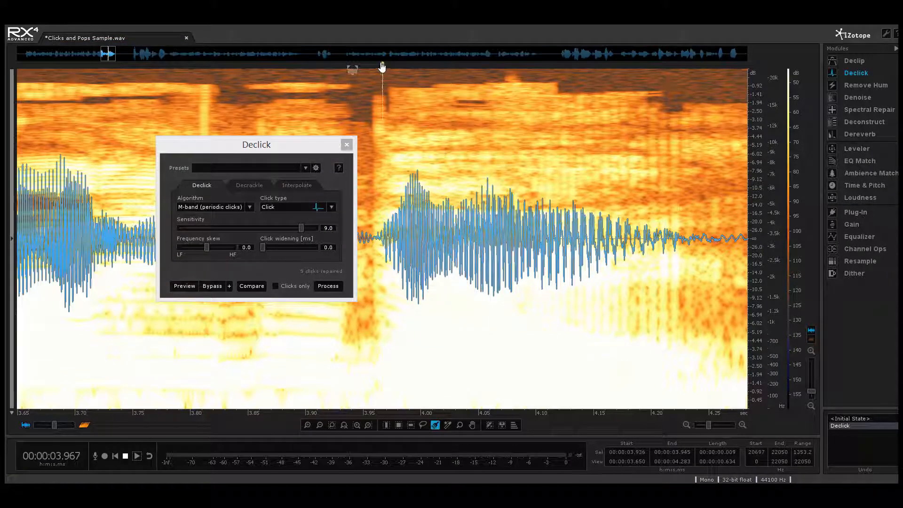
key("space")
key("space")
key("space")
key("space")
key("space")
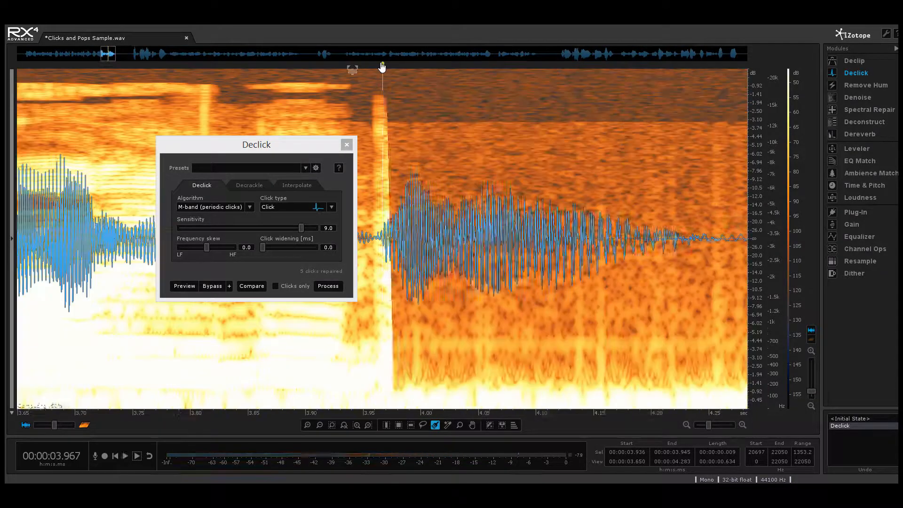
left_click(347, 144)
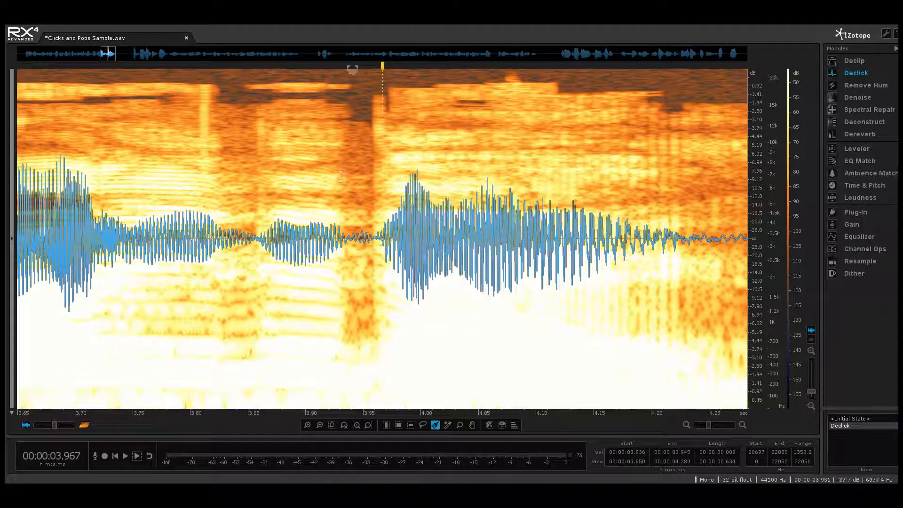
Step: Play back the passage across the repaired click, starting earlier at about 3.76 s
left_click_drag(107, 56, 104, 57)
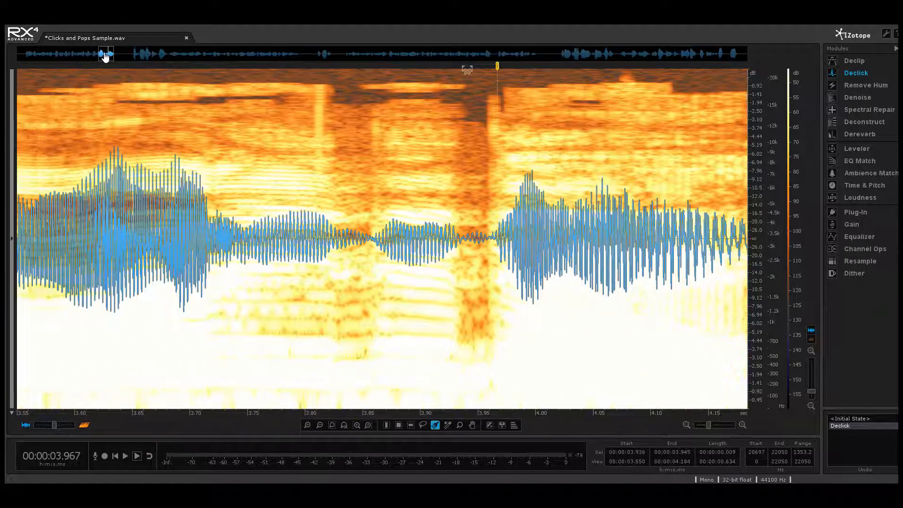
left_click(247, 66)
left_click_drag(214, 71, 226, 80)
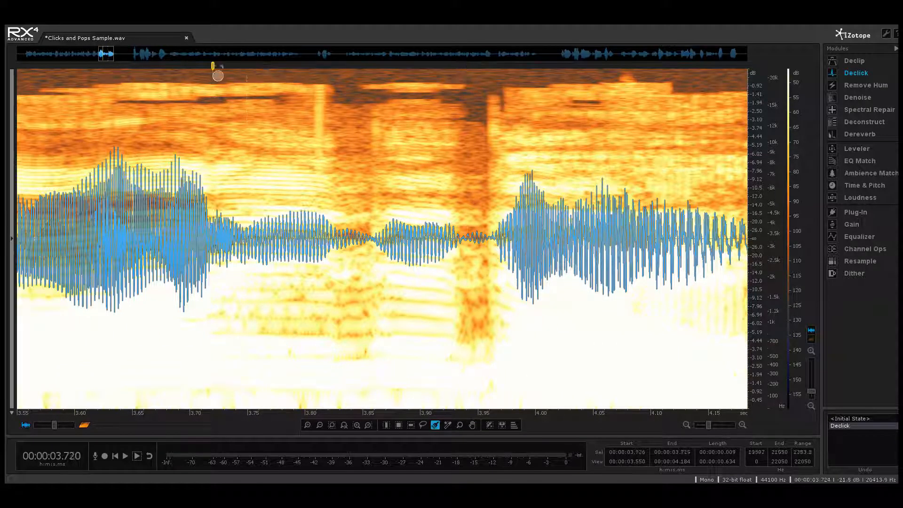
left_click(261, 66)
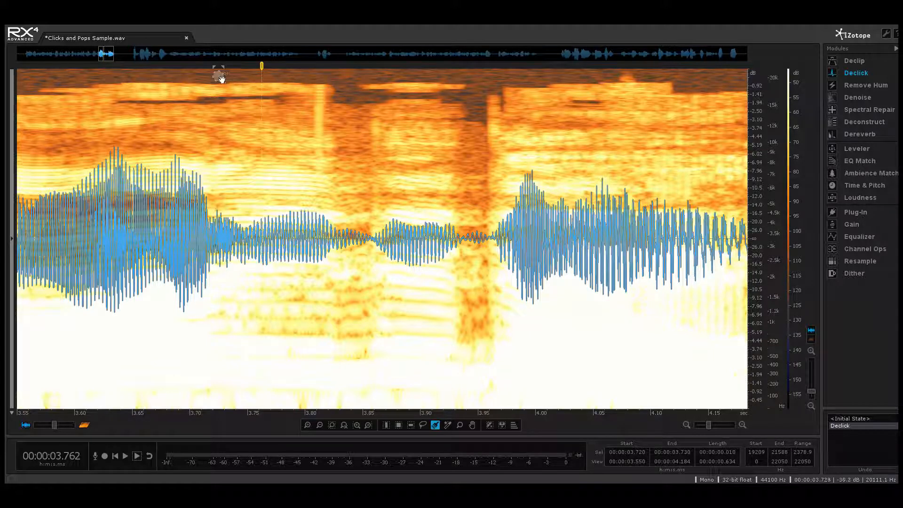
left_click_drag(225, 87, 236, 97)
left_click_drag(226, 66, 260, 67)
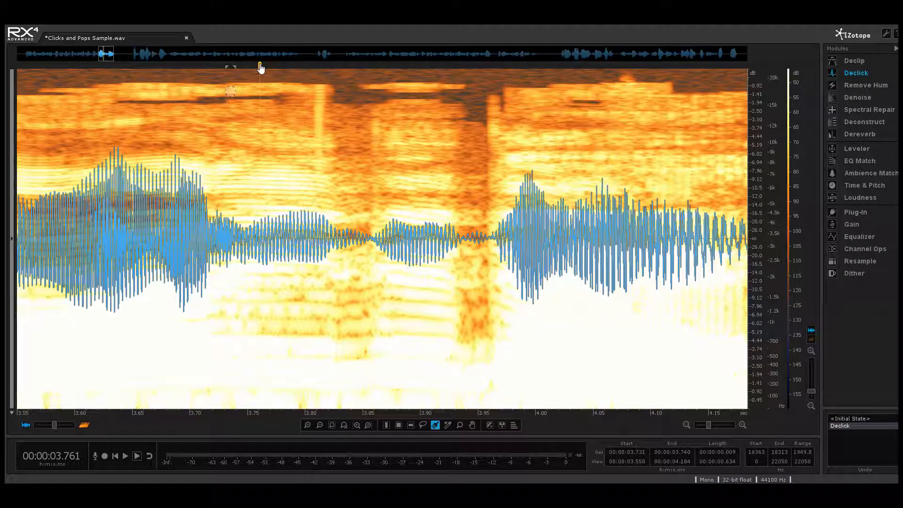
key("space")
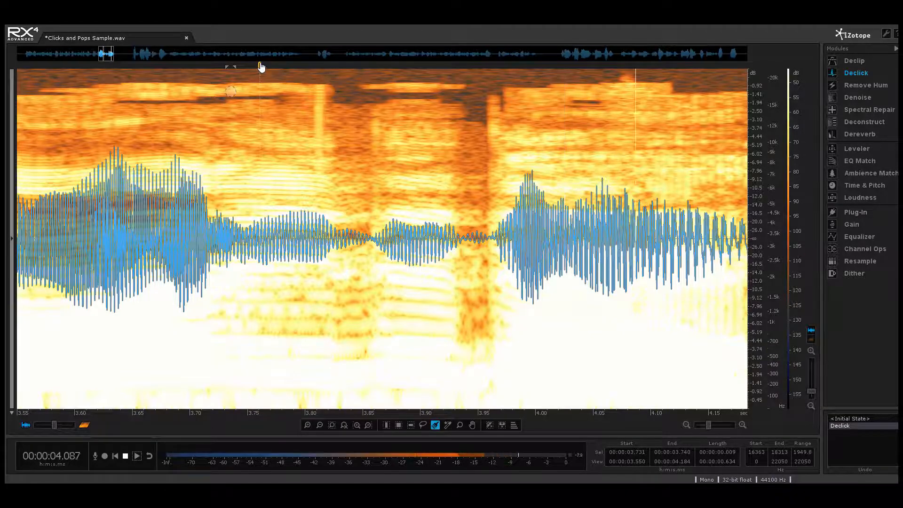
key("space")
key("space")
key("space")
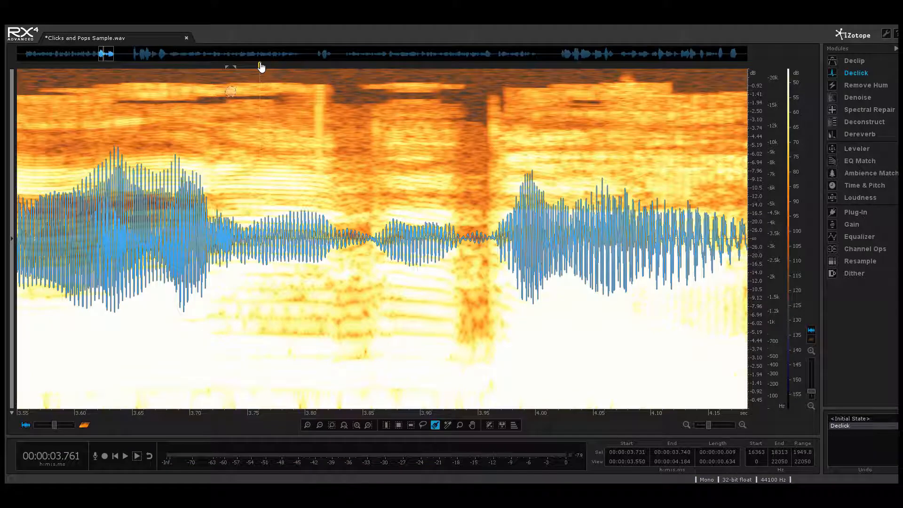
Step: Undo the Declick repair and play the original audio from about 3.73 s for comparison
key("ctrl+z")
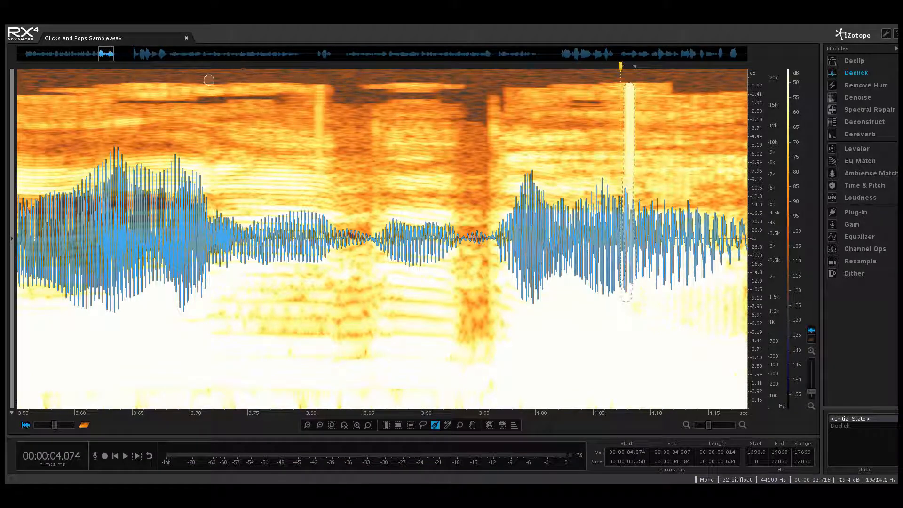
left_click_drag(214, 87, 203, 76)
key("space")
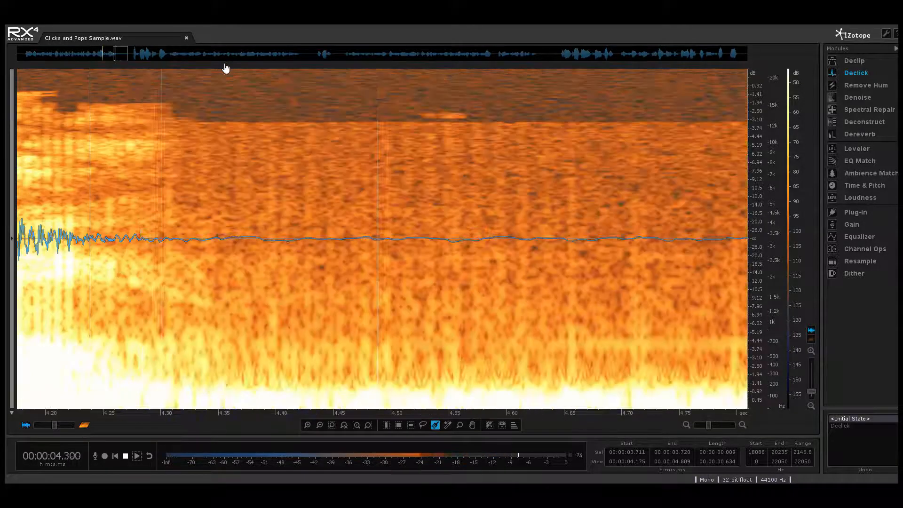
key("space")
Step: Redo the Declick repair of the click at about 4.08 s
left_click(30, 20)
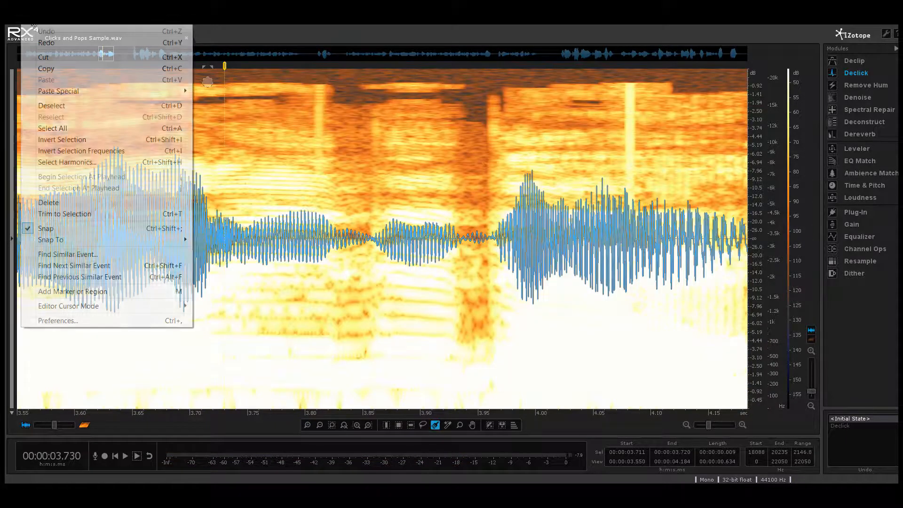
mouse_move(50, 20)
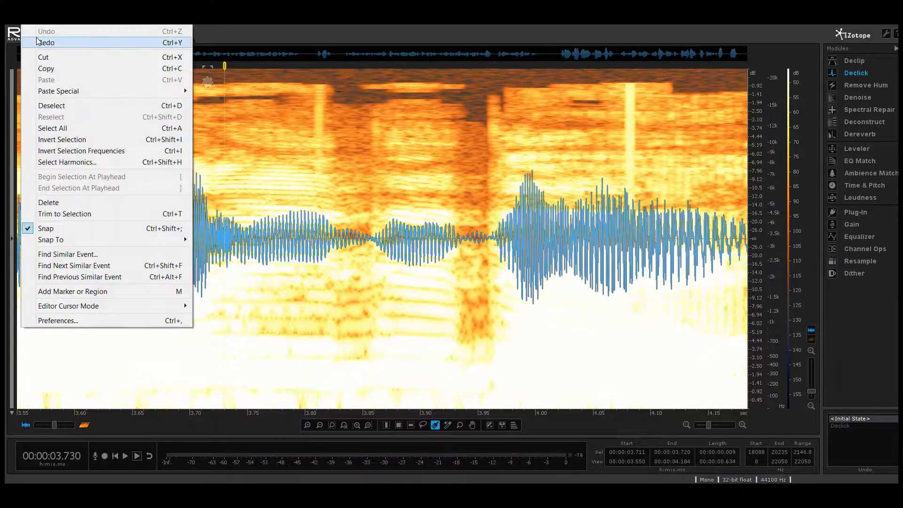
left_click(40, 40)
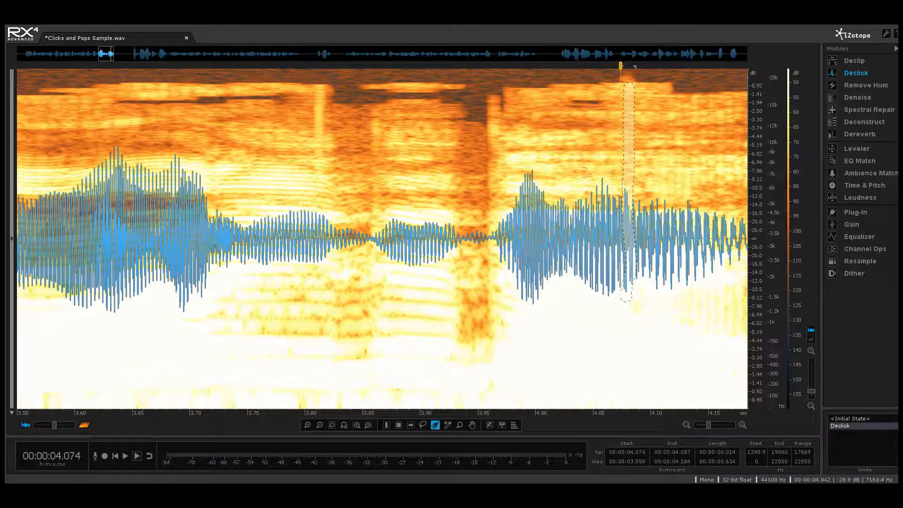
Step: Brush over the repaired spot at about 4.08 s and the remaining click at about 3.81 s, then clear the brushed selection
left_click(588, 173)
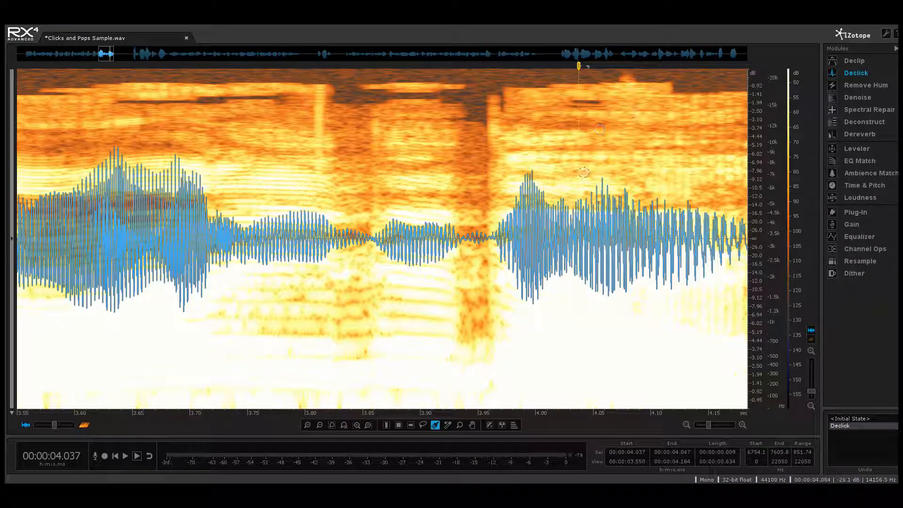
mouse_move(630, 99)
left_mouse_down()
mouse_move(620, 301)
mouse_move(630, 188)
left_mouse_up()
left_click(540, 140)
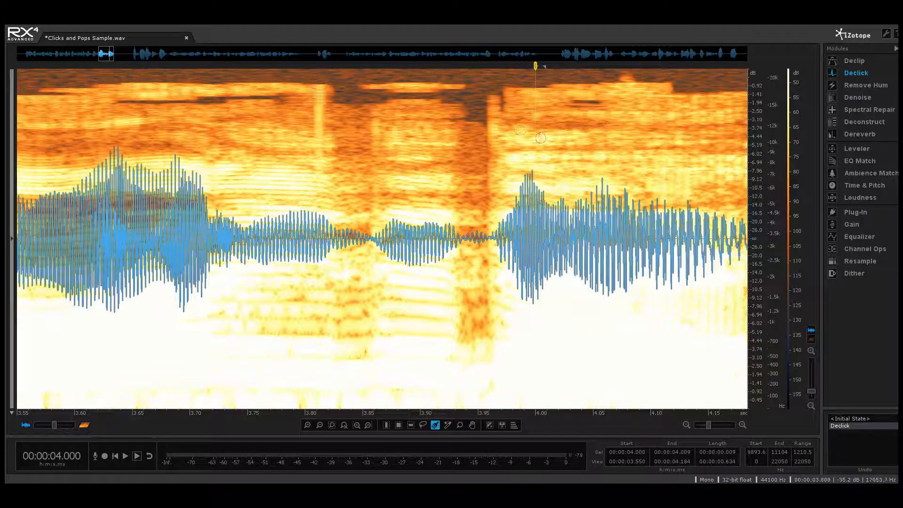
left_click_drag(318, 86, 315, 220)
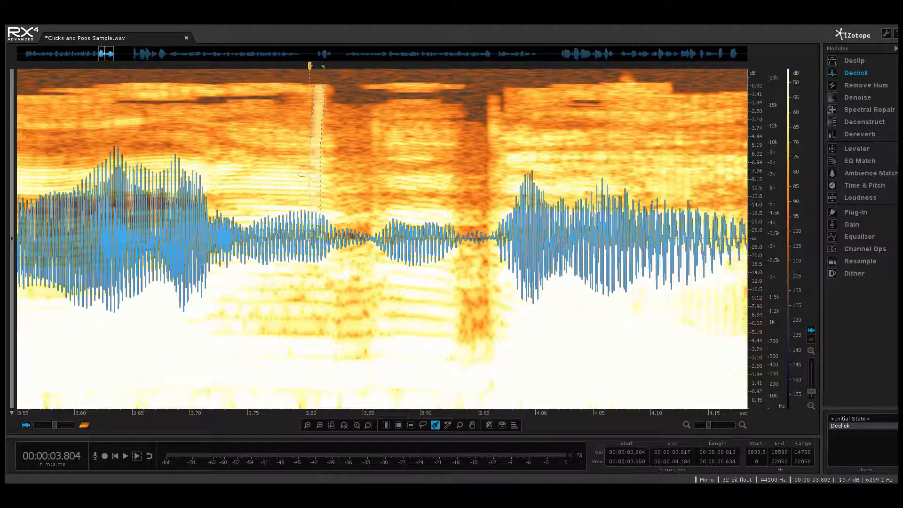
left_click(239, 137)
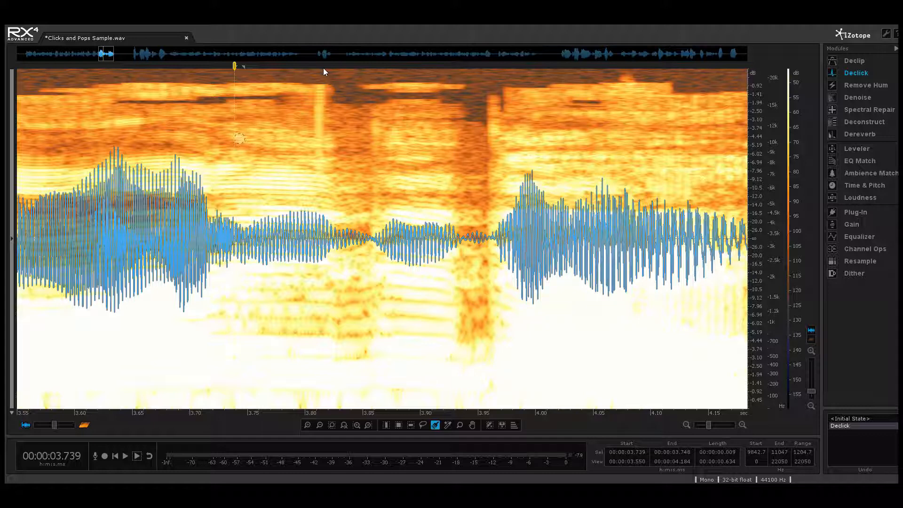
Step: Process the entire file with Declick using M-band (periodic clicks) and sensitivity 9.0, then close the module and clear the selection
key("ctrl+a")
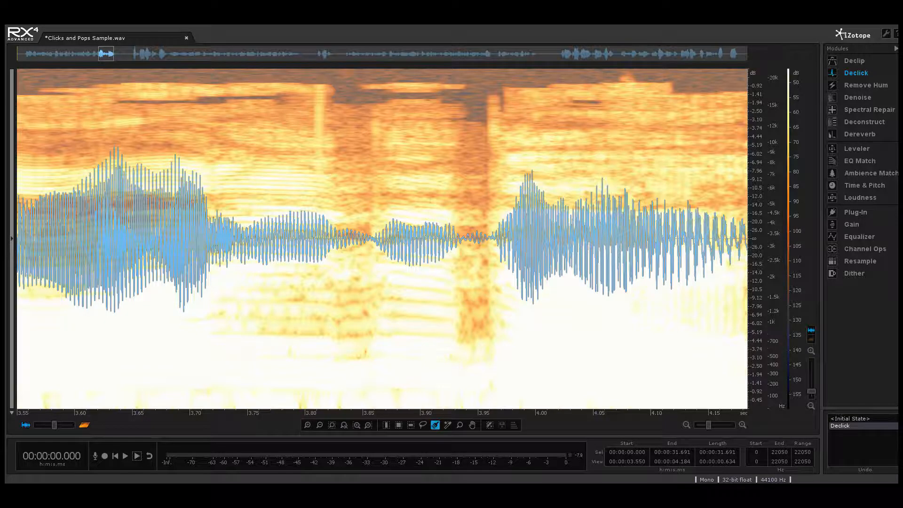
left_click_drag(2, 348, 407, 143)
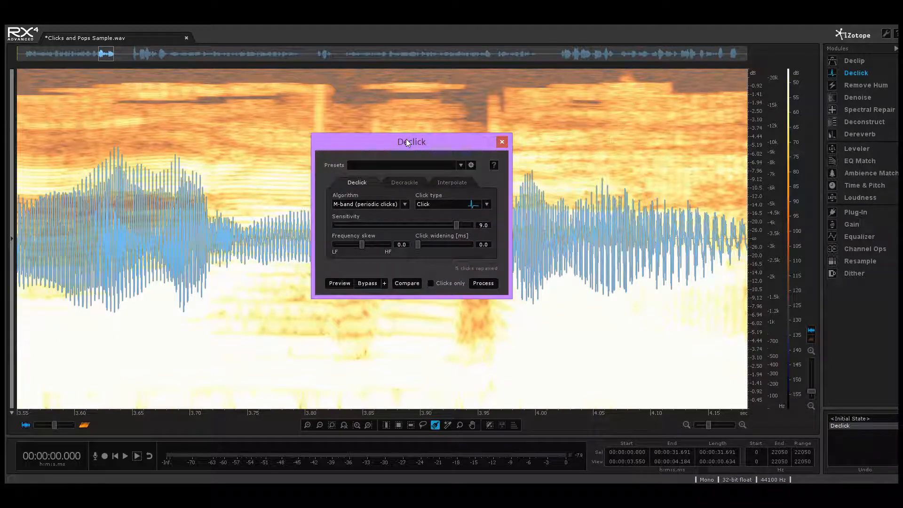
left_click(482, 284)
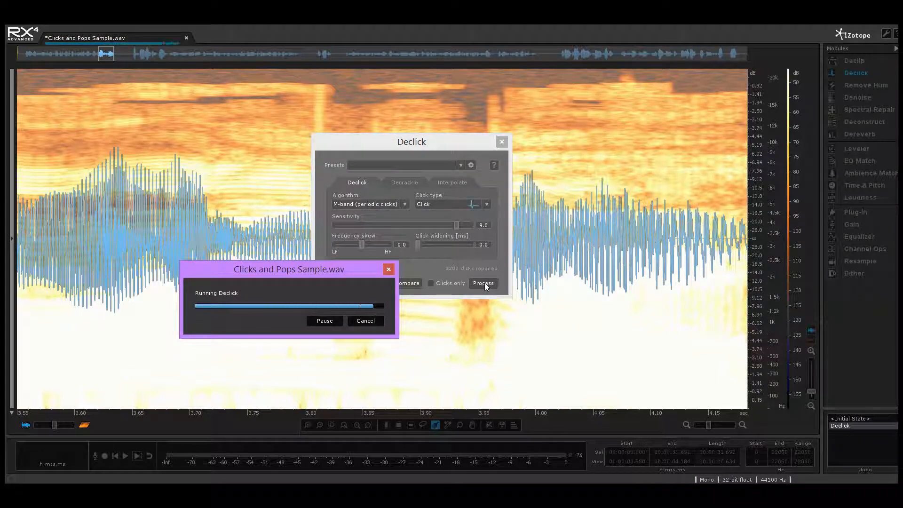
left_click(502, 141)
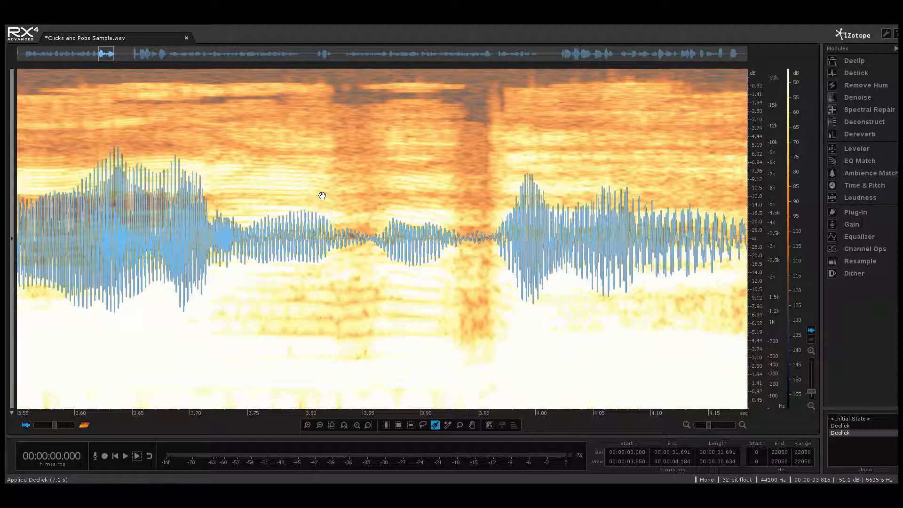
key("ctrl+d")
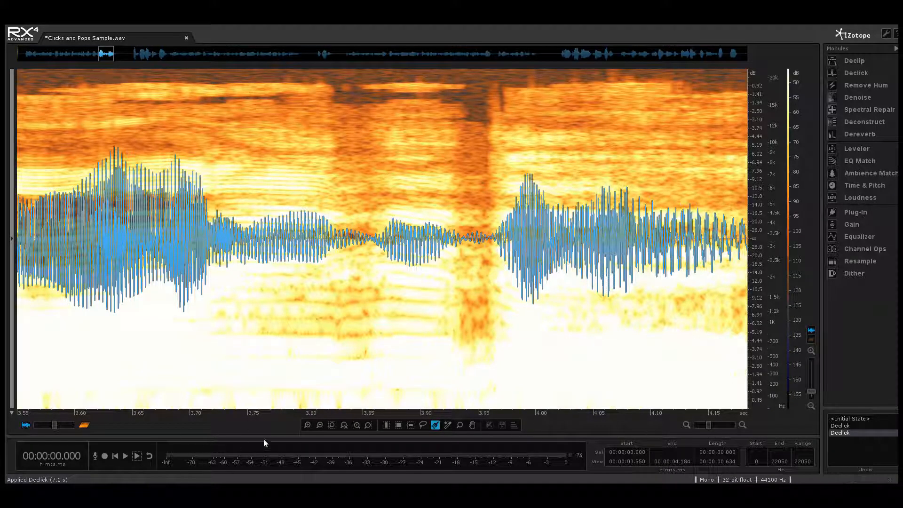
Step: Play the declicked file from the beginning to check the repair, then stop playback
left_click(116, 455)
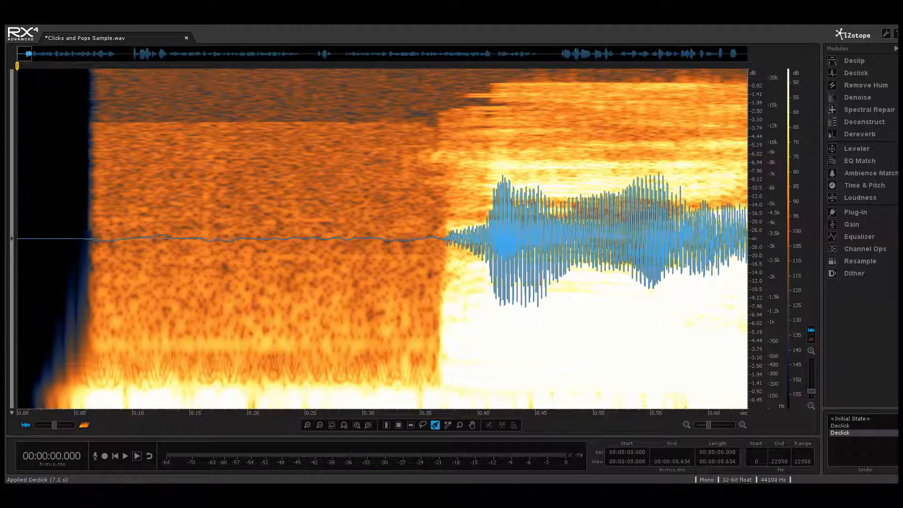
key("space")
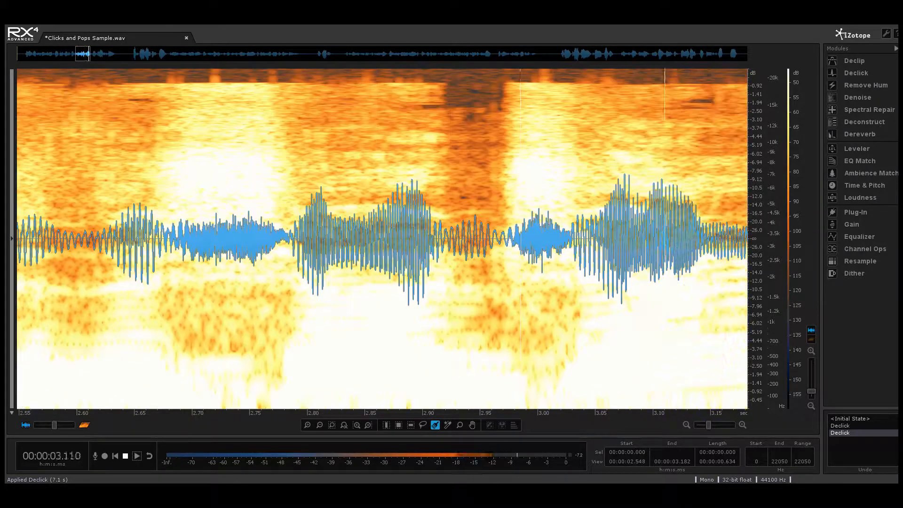
key("space")
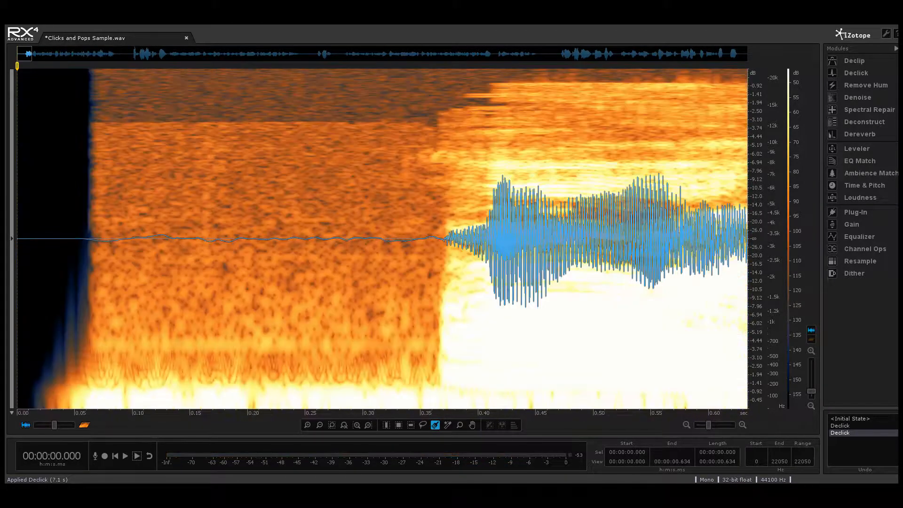